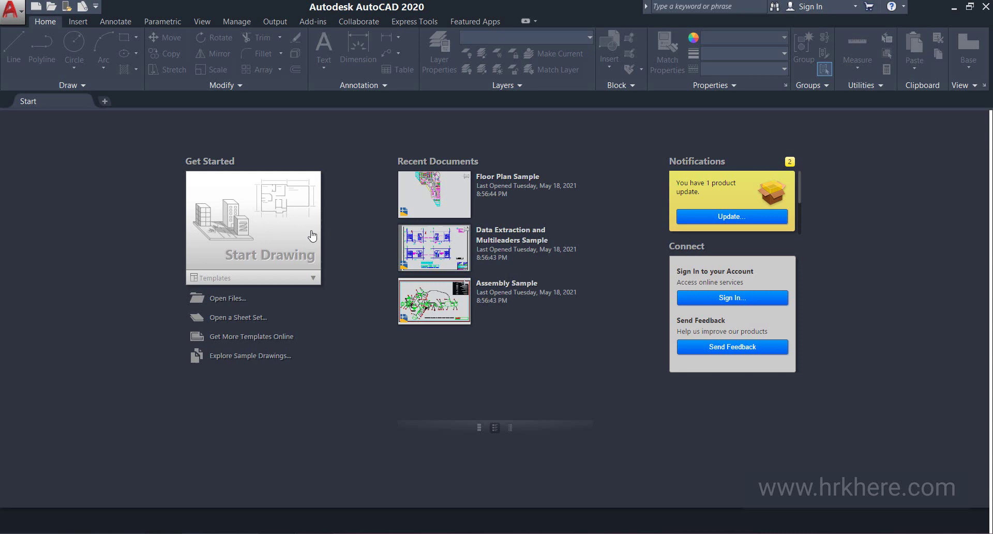
- Start a new blank drawing, Drawing1.dwg, from the Start Drawing tile
click(269, 236)
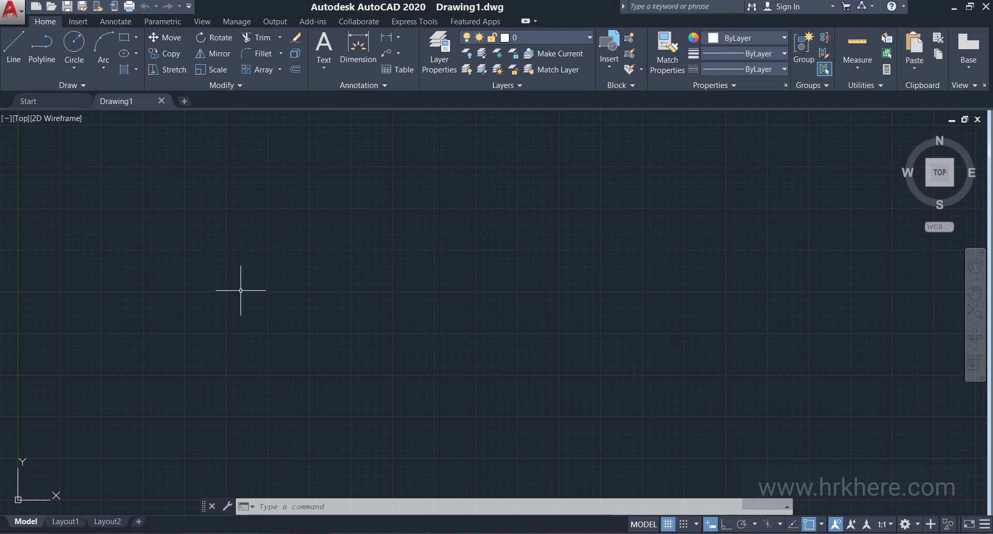
- Draw a wide rectangle in the left half of the drawing area
click(136, 38)
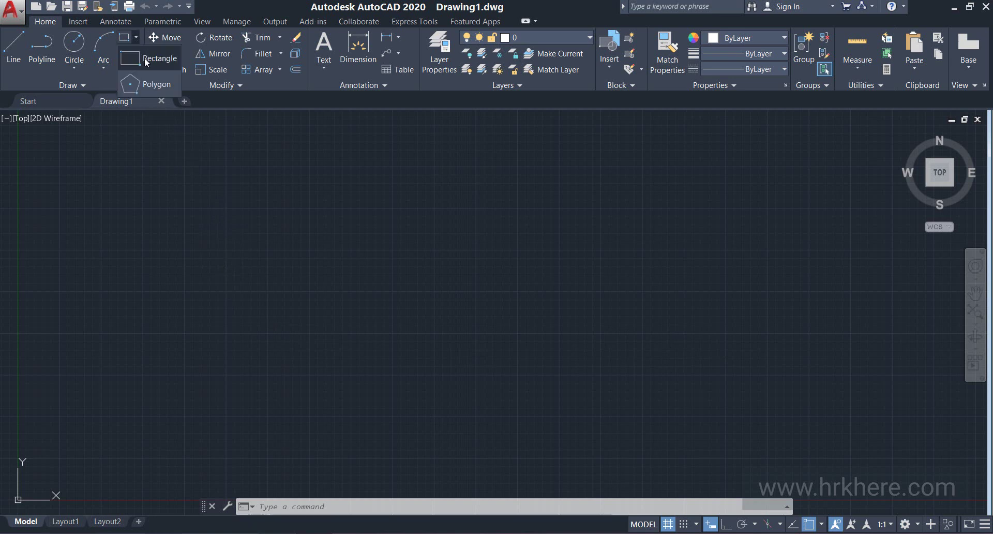
click(146, 61)
click(193, 236)
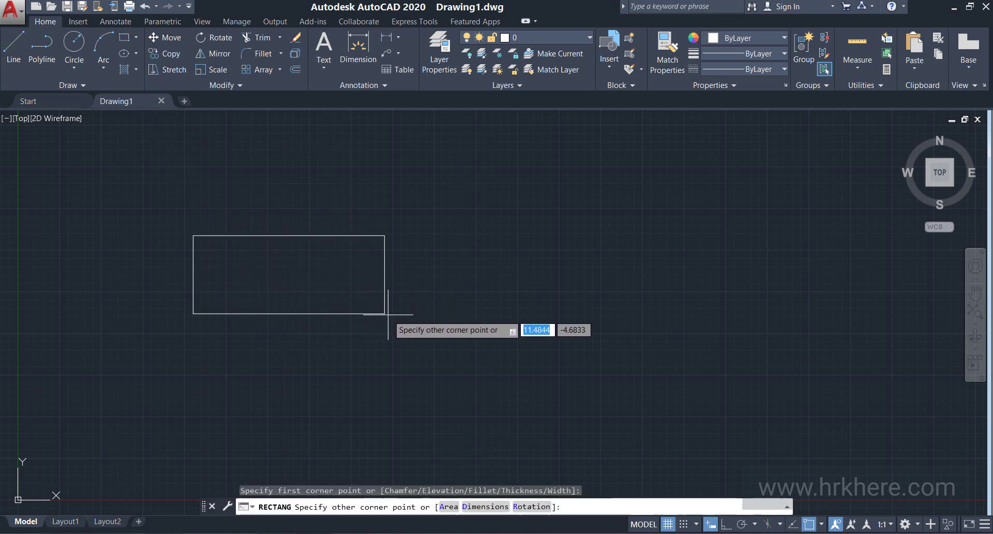
click(429, 325)
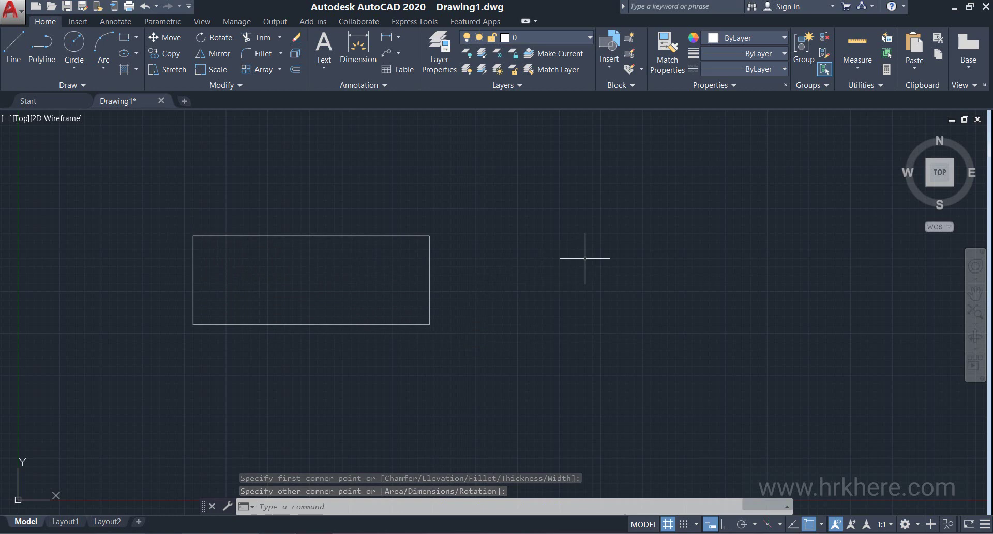
- Select the rectangle to confirm it is a single object, then clear the selection
click(404, 236)
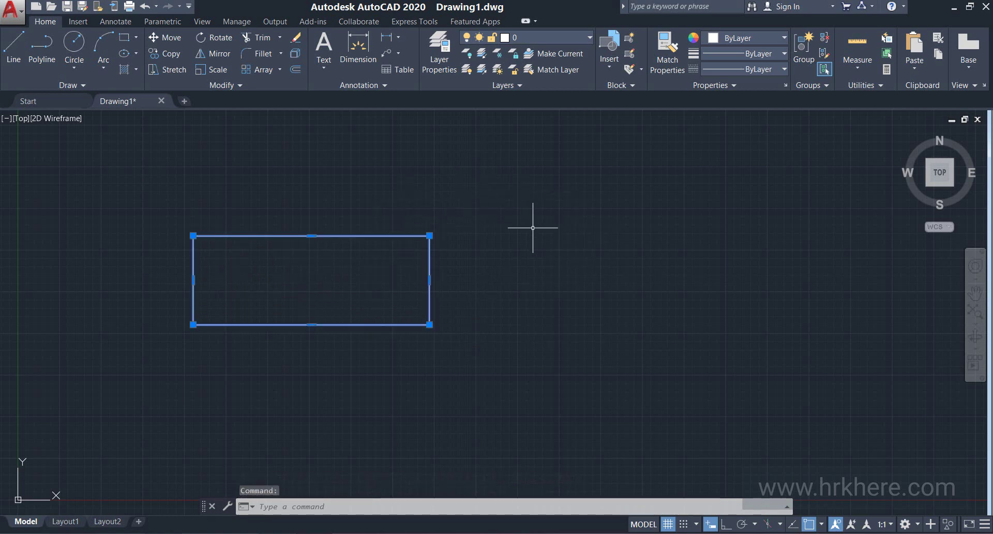
key(Escape)
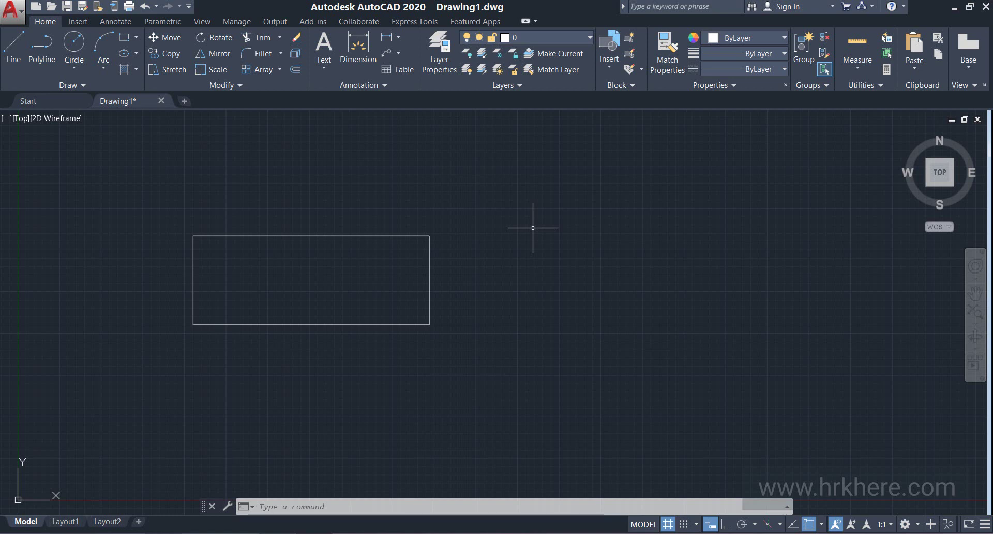
click(389, 235)
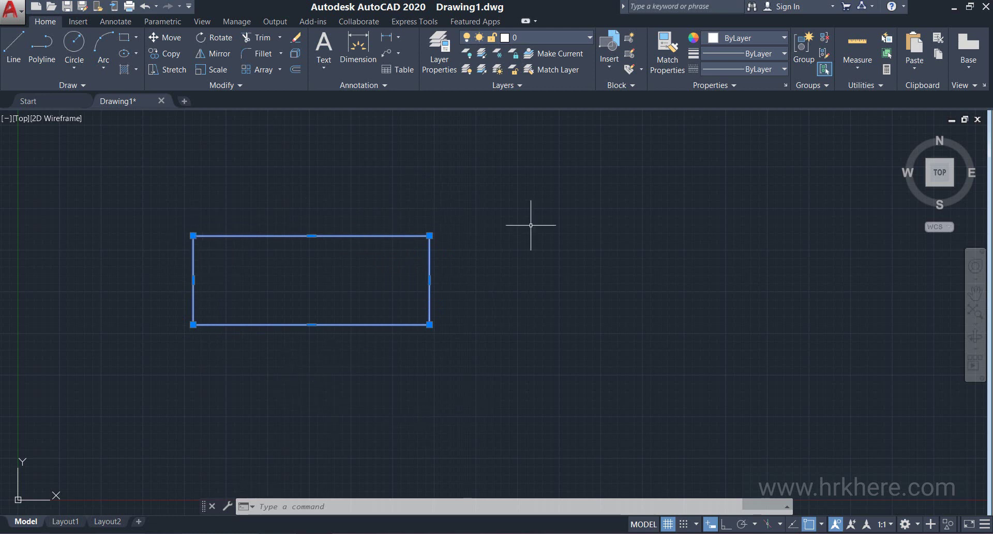
key(Escape)
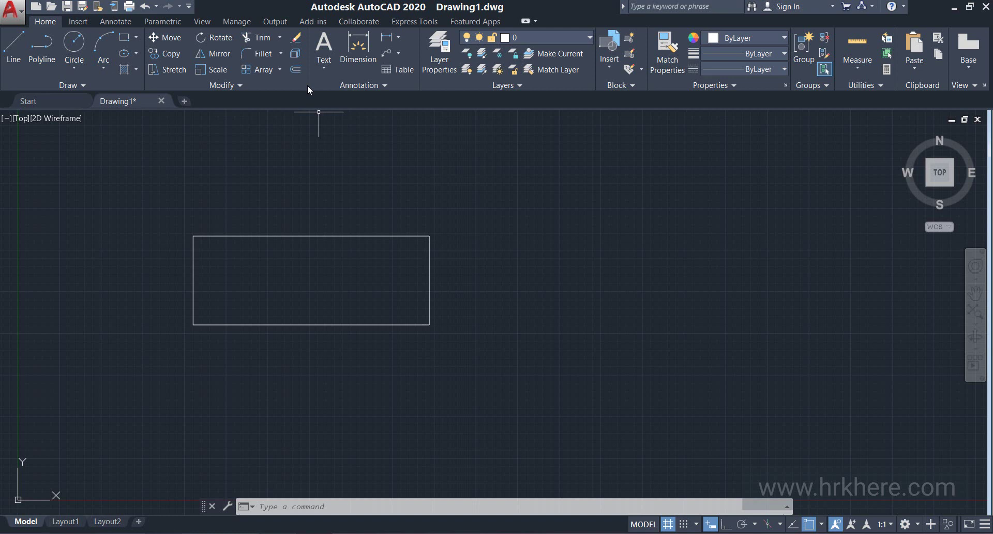
- Explode the window-selected rectangle into separate lines
click(296, 56)
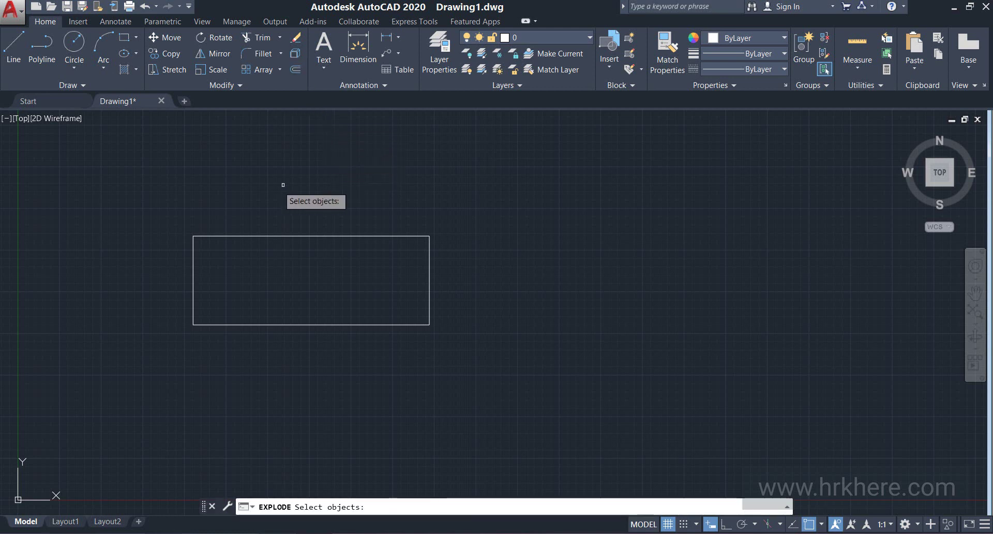
click(162, 182)
click(459, 373)
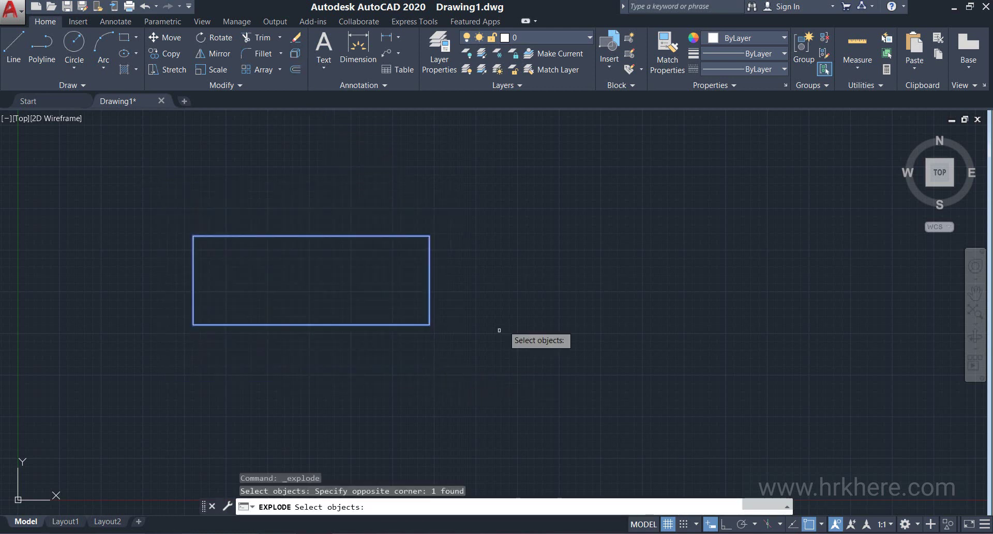
key(Return)
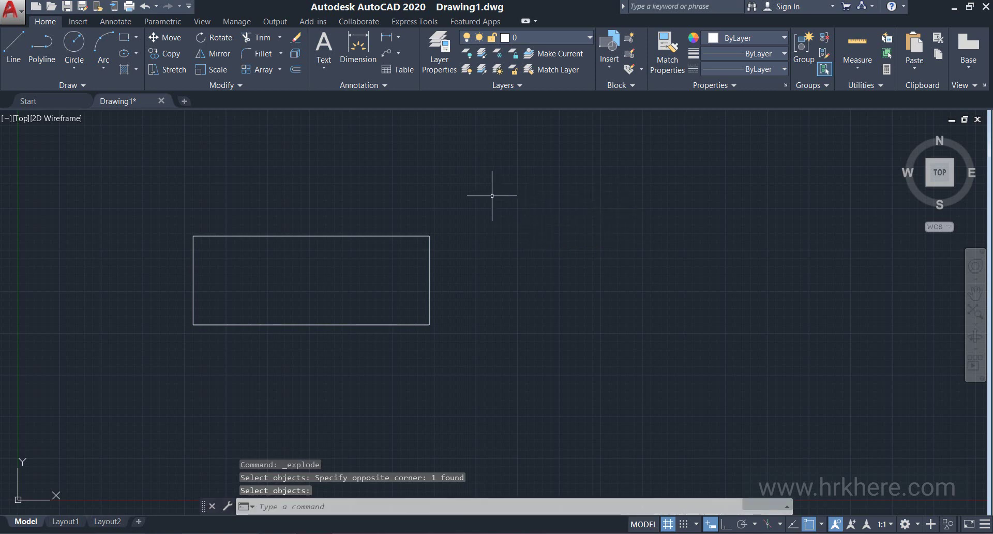
- Select the top, right and bottom edges to confirm each is its own line, then deselect
click(394, 236)
click(429, 279)
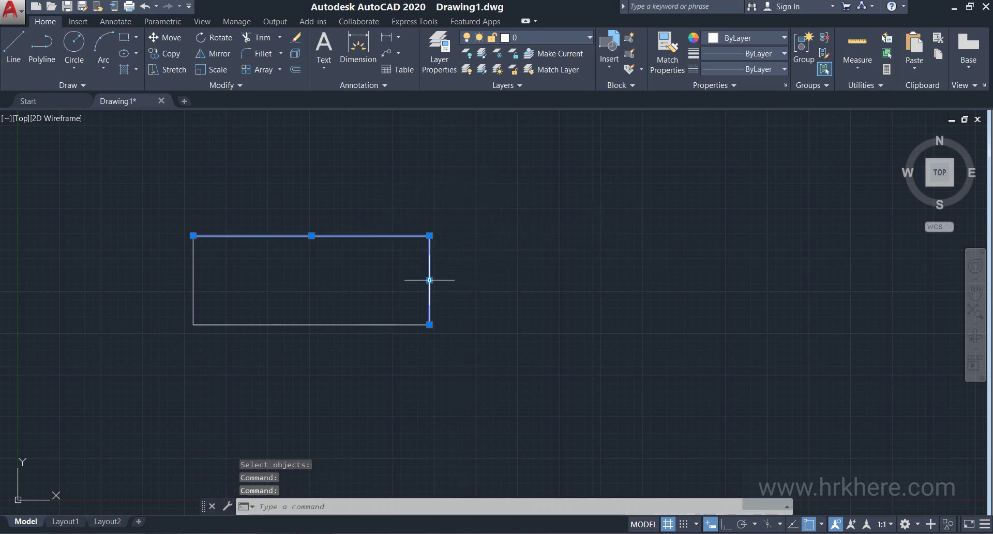
click(407, 325)
click(414, 322)
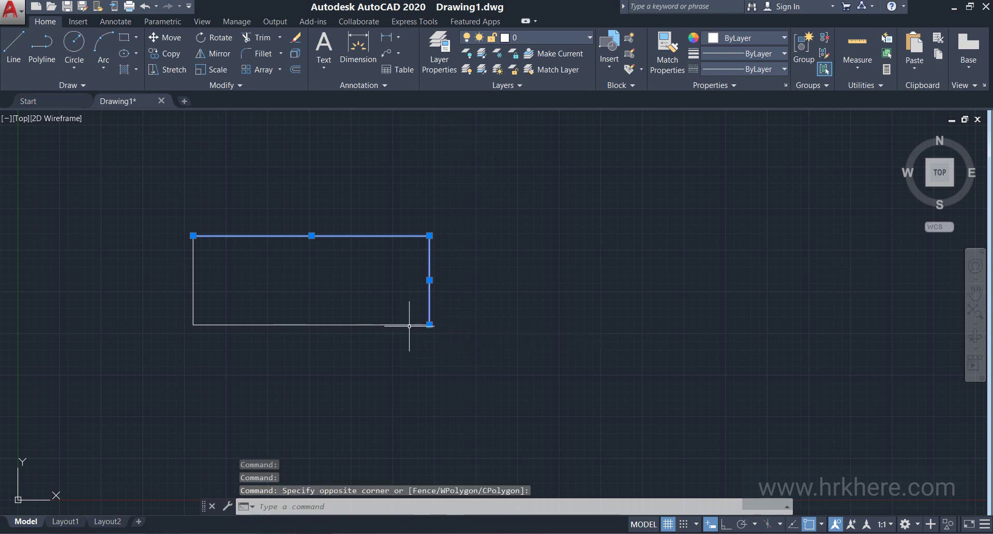
click(409, 325)
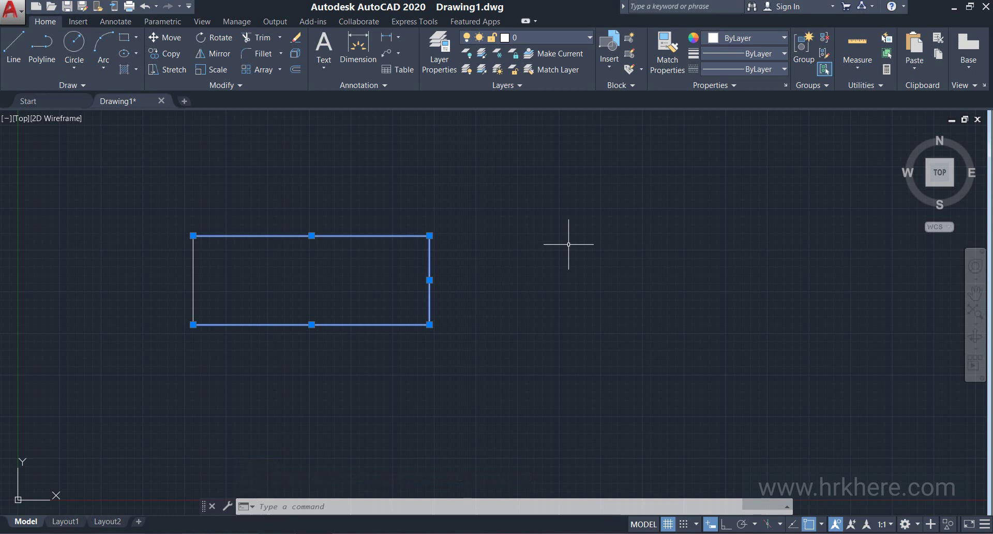
key(Escape)
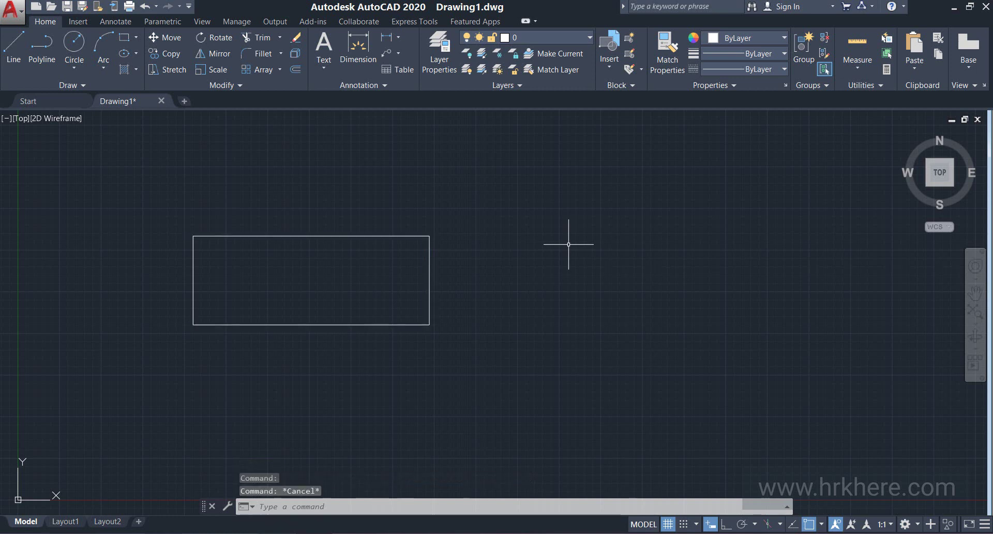
click(179, 73)
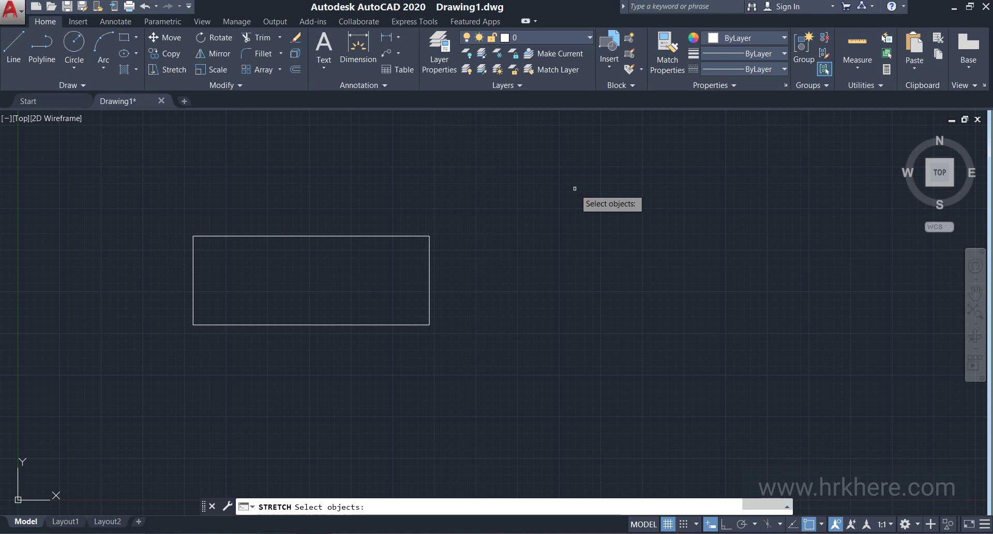
click(524, 174)
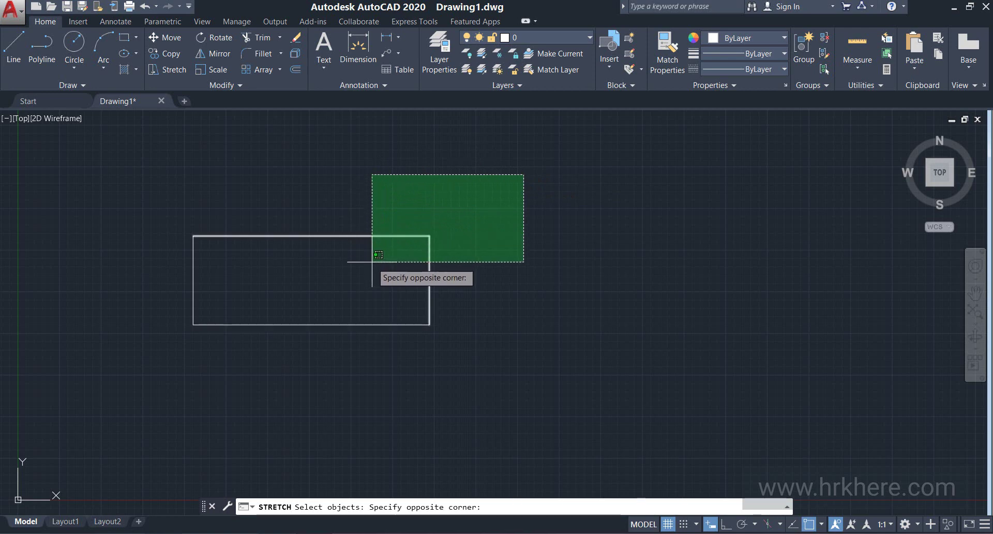
click(376, 371)
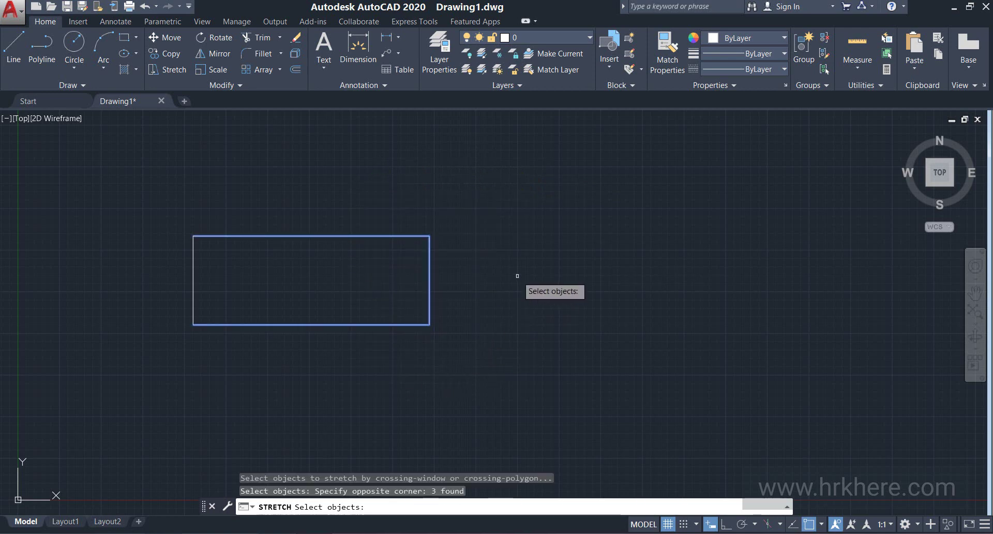
key(Return)
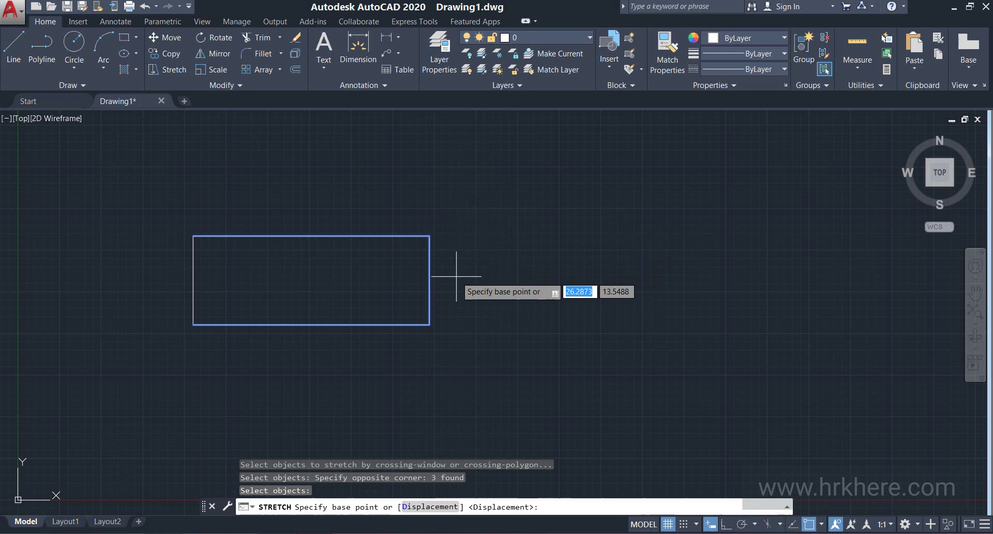
click(429, 324)
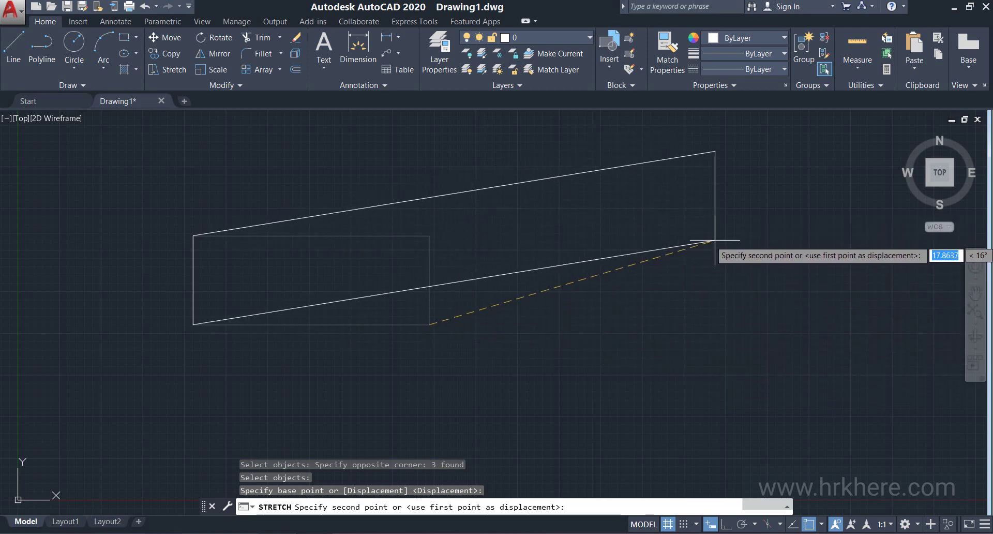
click(430, 322)
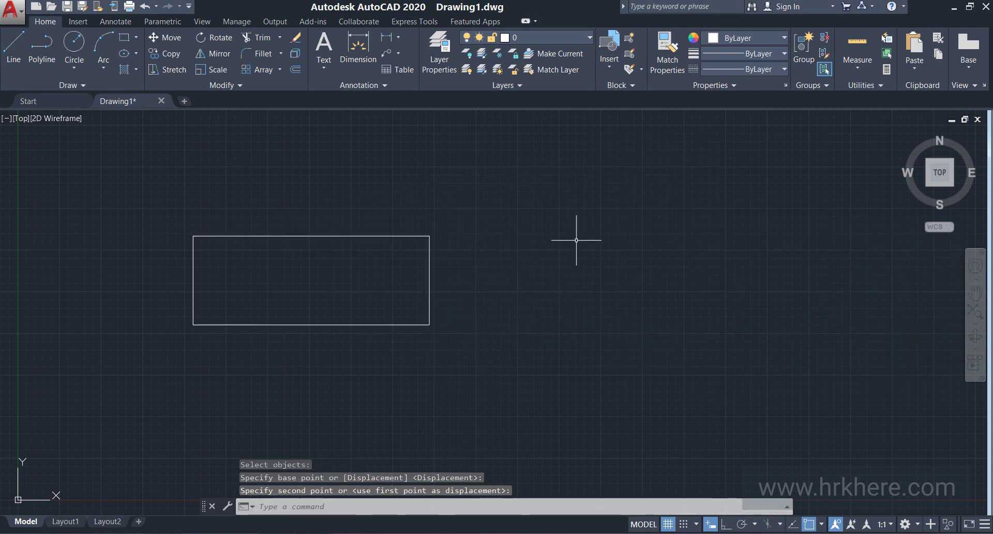
- Stretch the two edges meeting at the bottom-right corner, dragging that corner far down-right
click(174, 69)
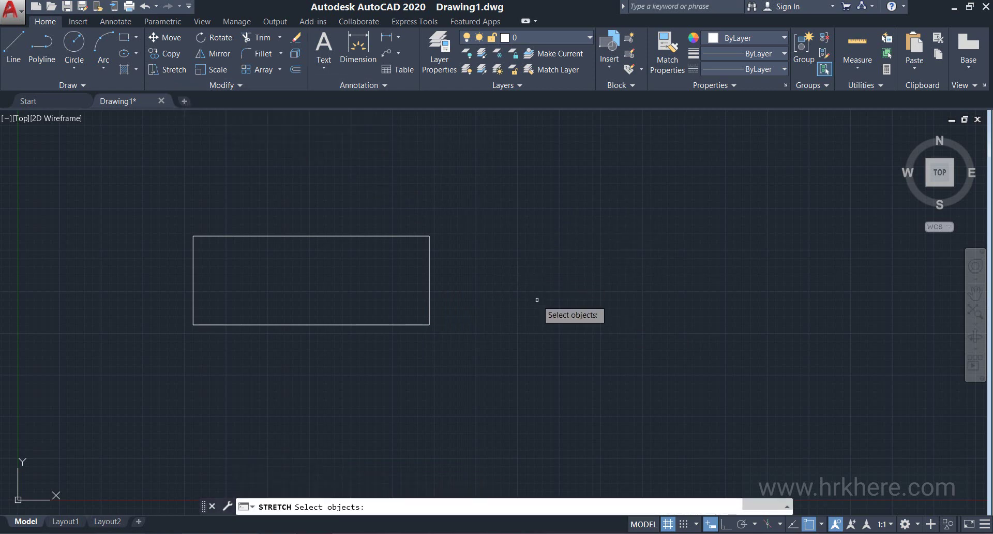
click(501, 357)
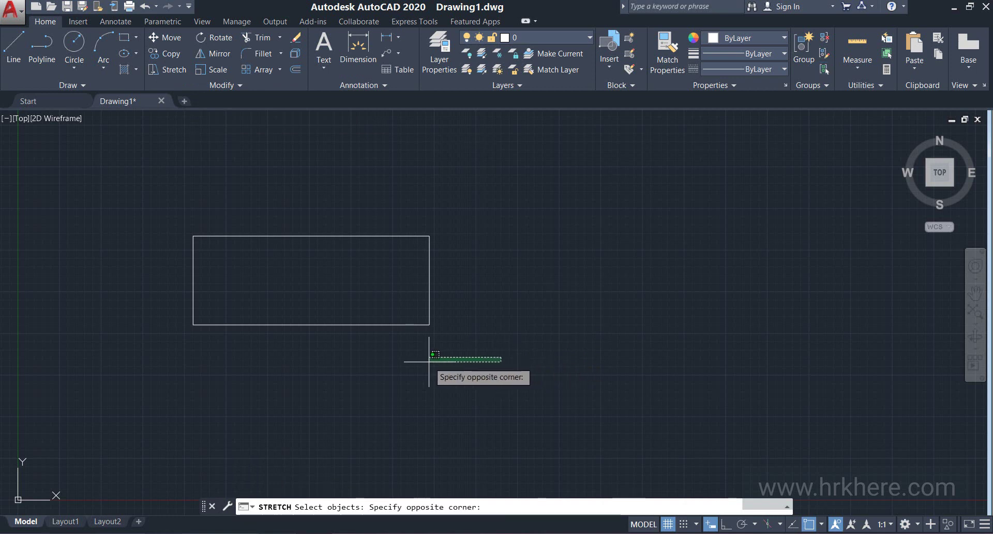
click(403, 295)
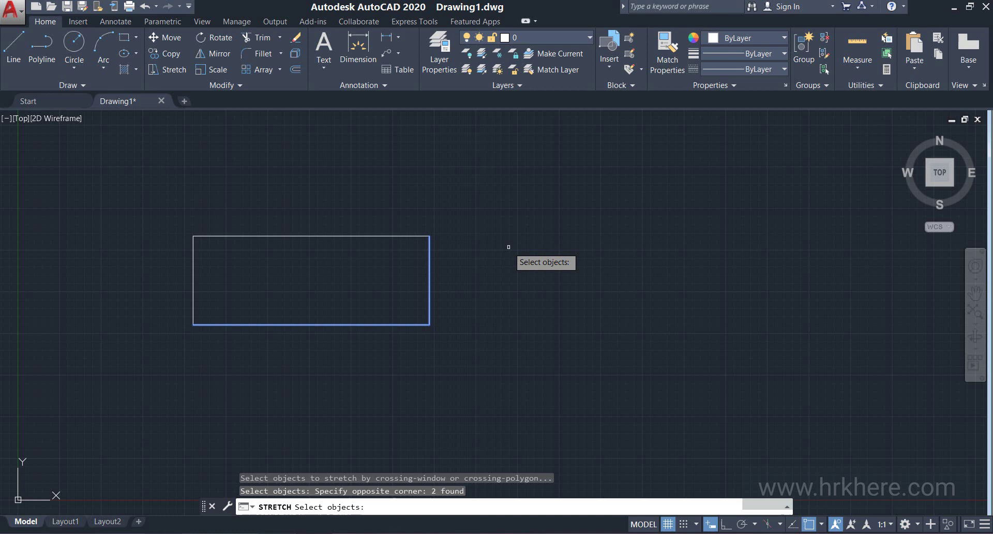
key(Return)
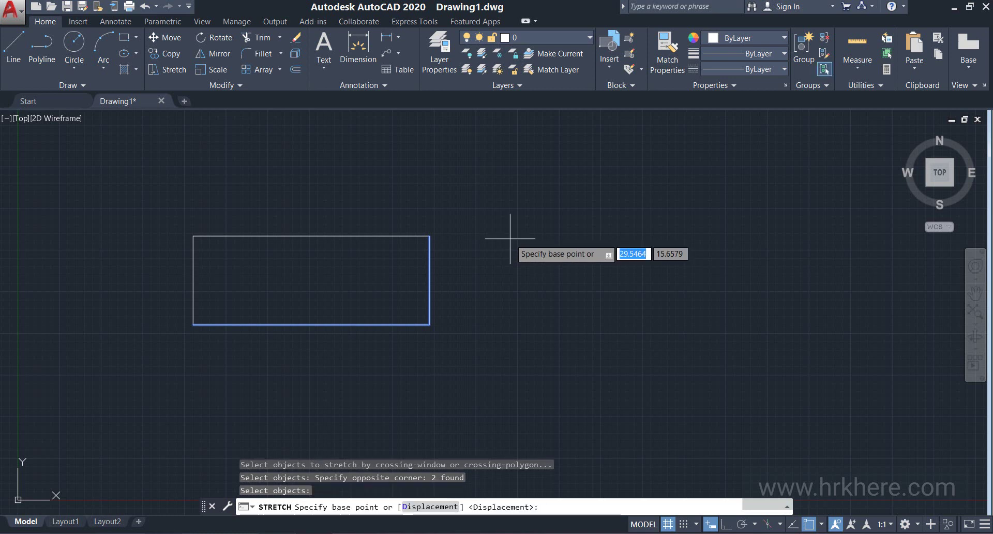
click(429, 324)
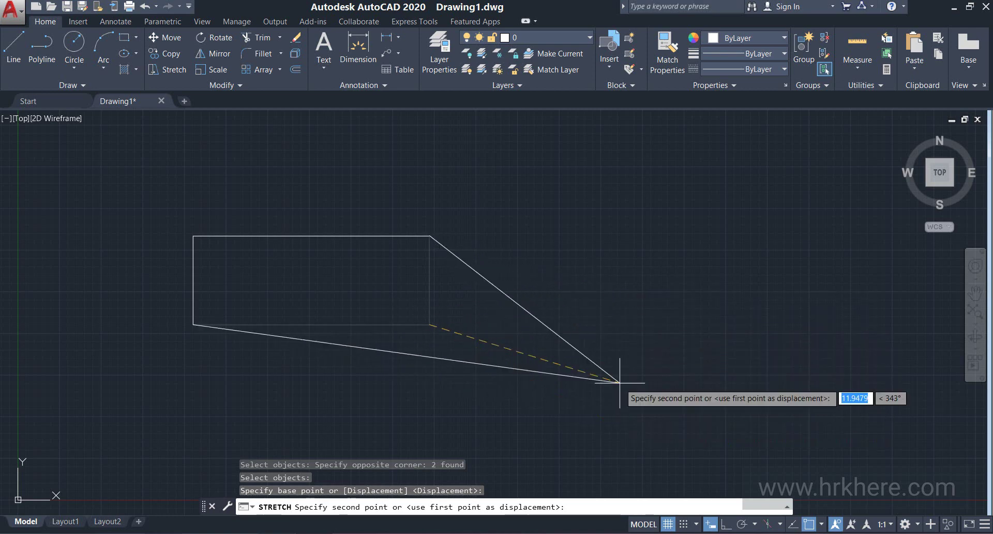
click(591, 422)
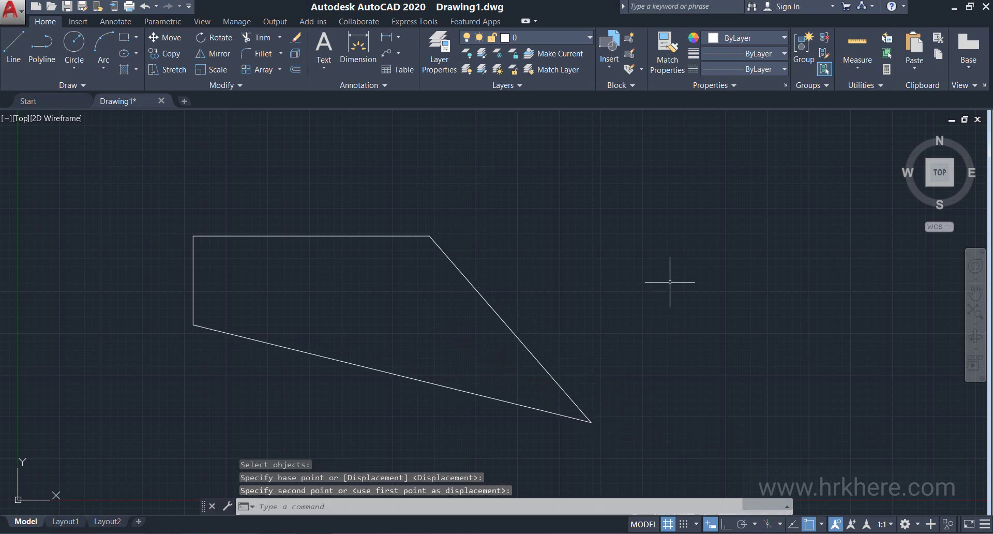